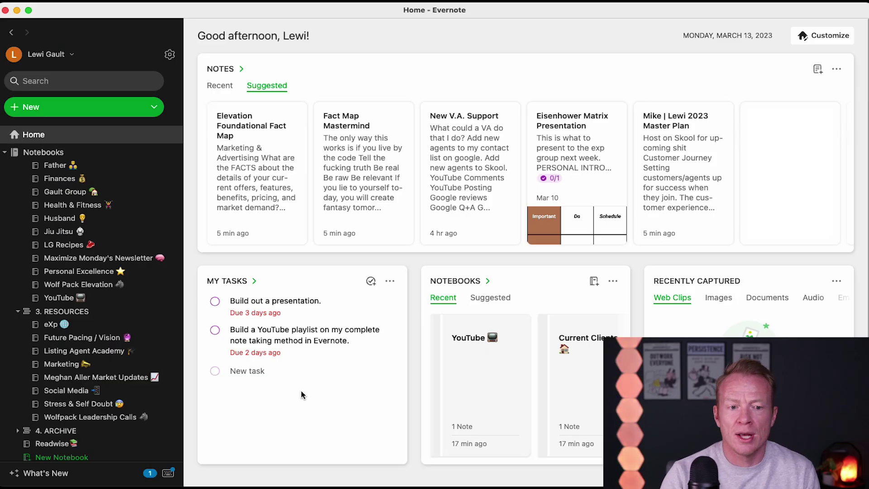
Collapse the 1. PROJECTS, 2. AREAS and 3. RESOURCES notebook stacks in the sidebar
scroll(54, 171, "up", 5)
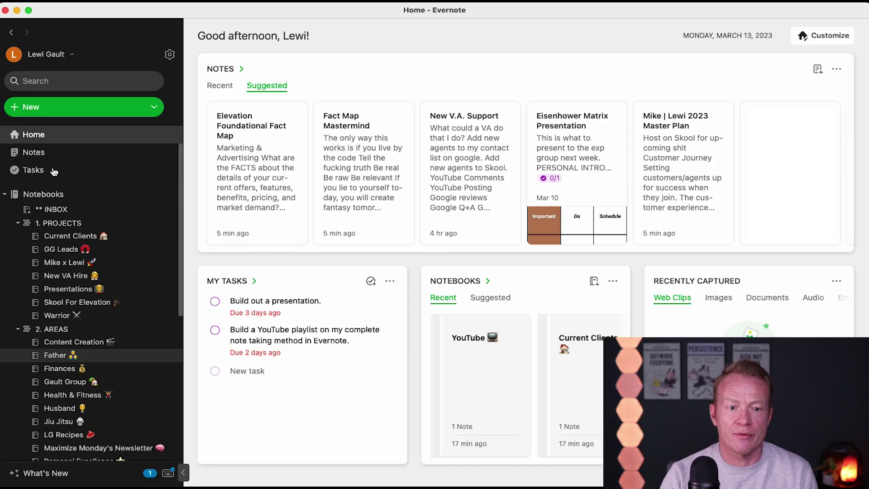
left_click(17, 223)
left_click(17, 236)
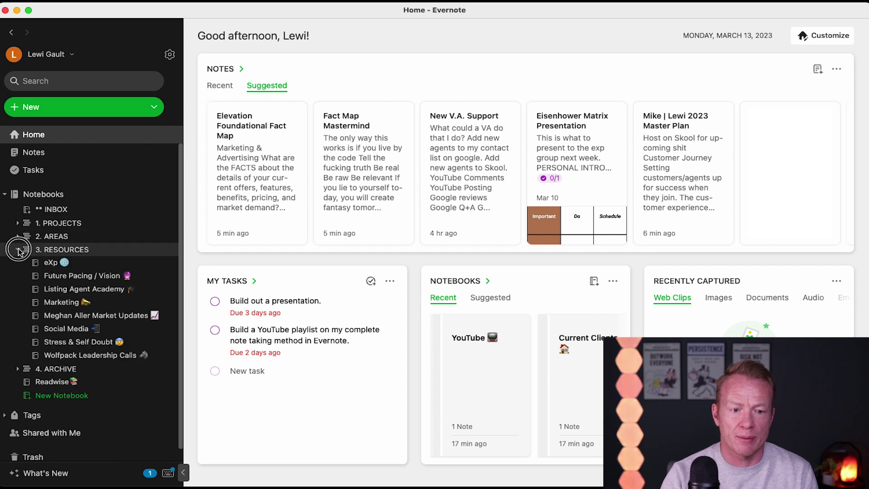
left_click(17, 250)
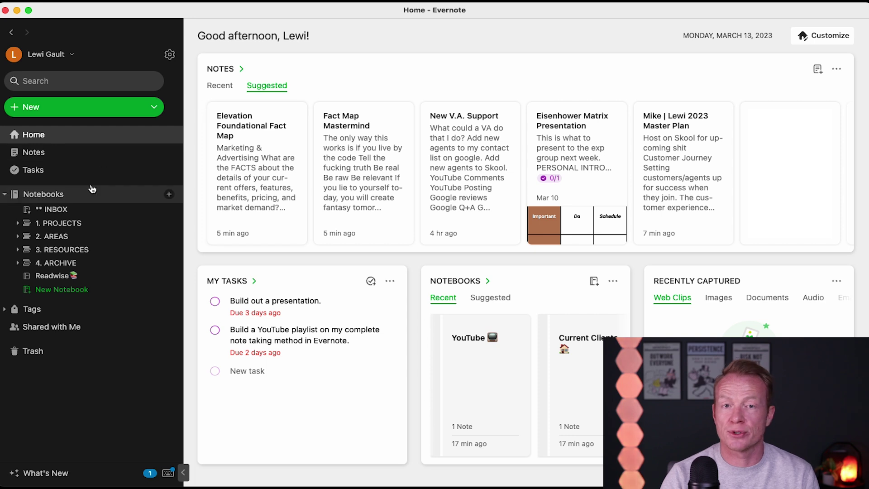
Go from INBOX into the Gault Group notebook under the expanded 2. AREAS stack
left_click(51, 210)
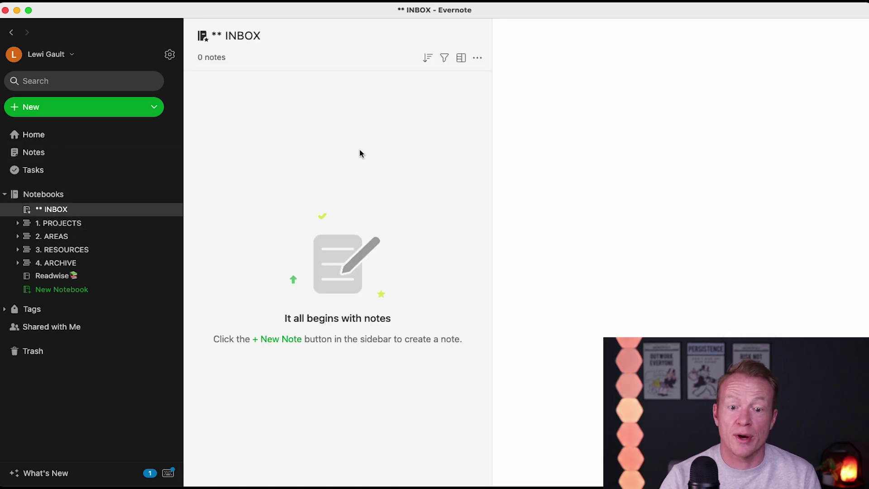
left_click(17, 236)
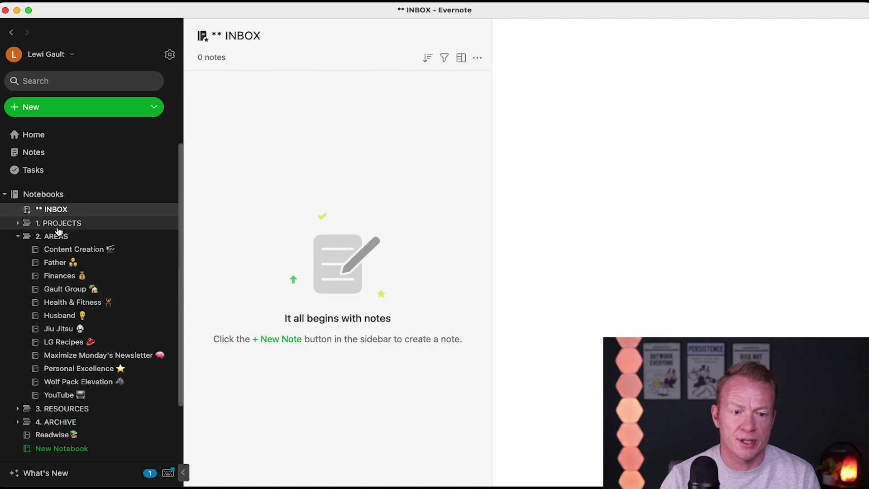
left_click(81, 290)
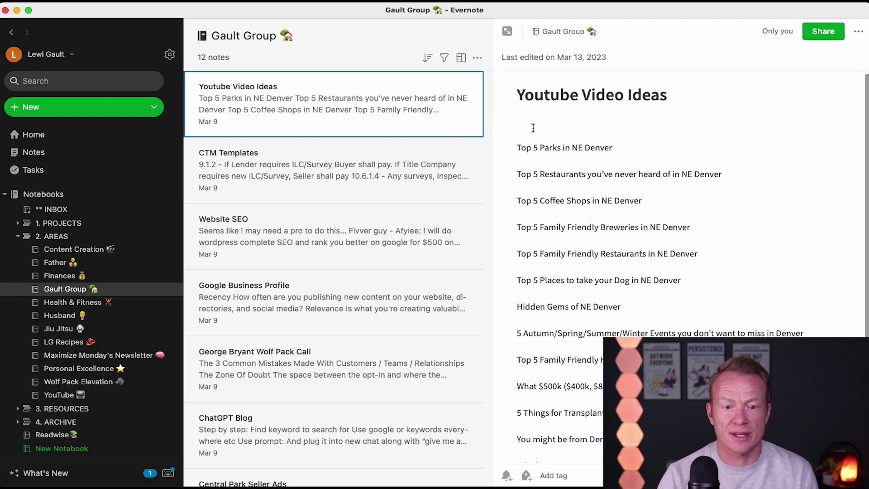
Expand the Youtube Video Ideas note and add a task to schedule filming times on the calendar with a colleague
left_click(507, 31)
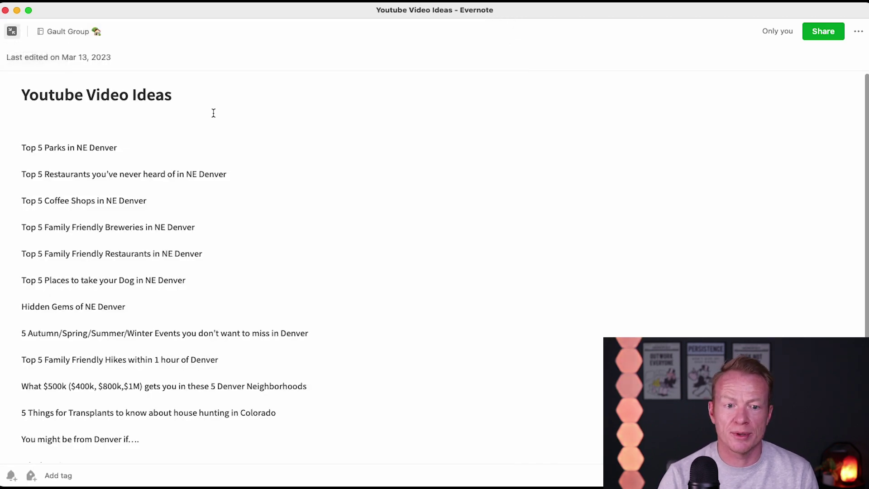
left_click(97, 126)
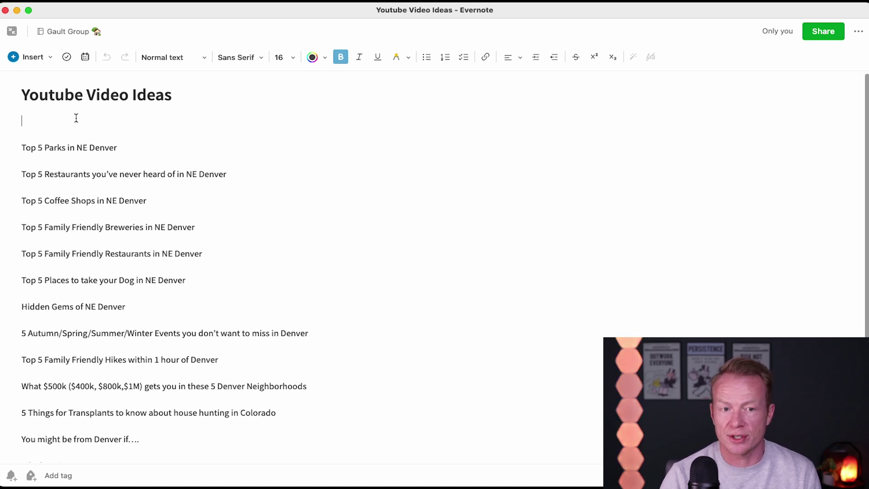
left_click(43, 58)
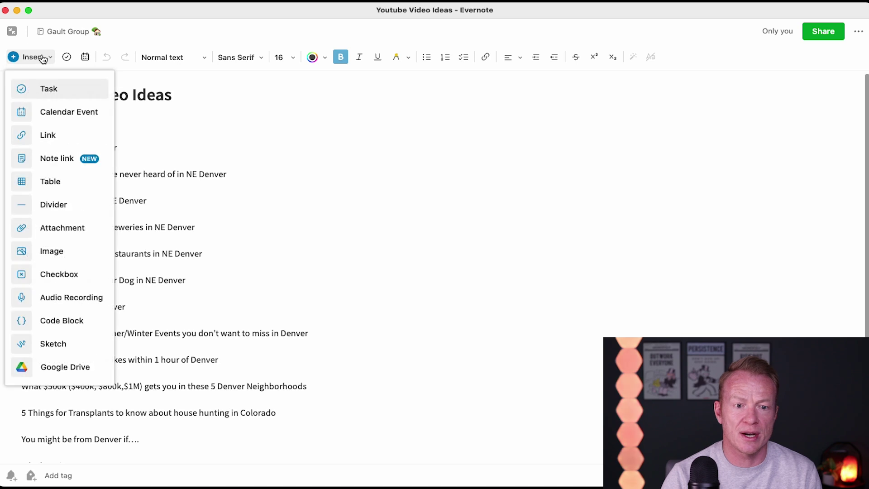
left_click(51, 89)
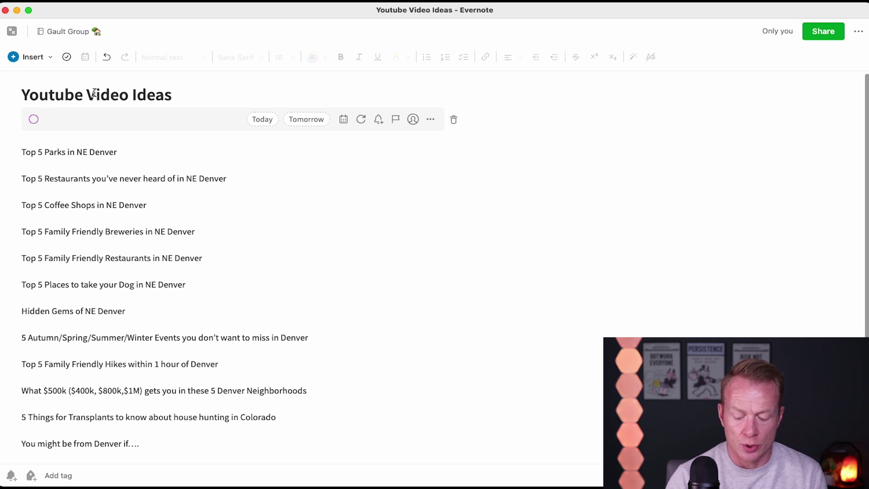
type("Schedule Times O")
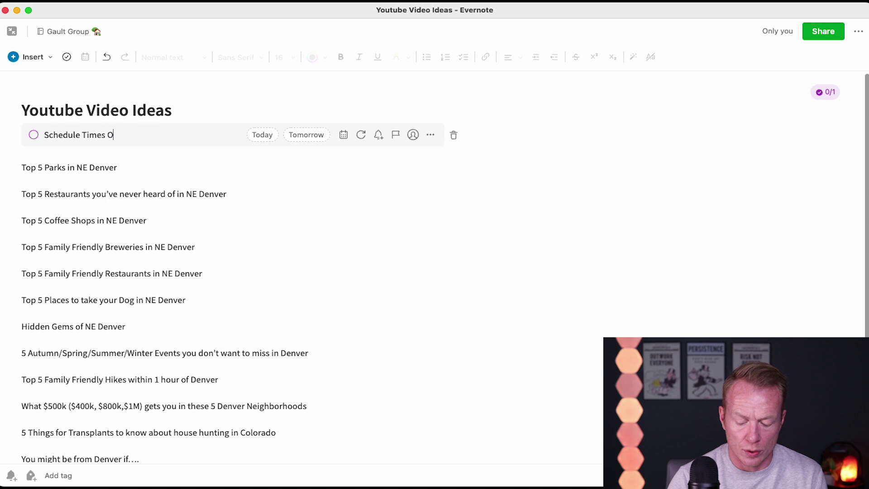
type("n Calendar")
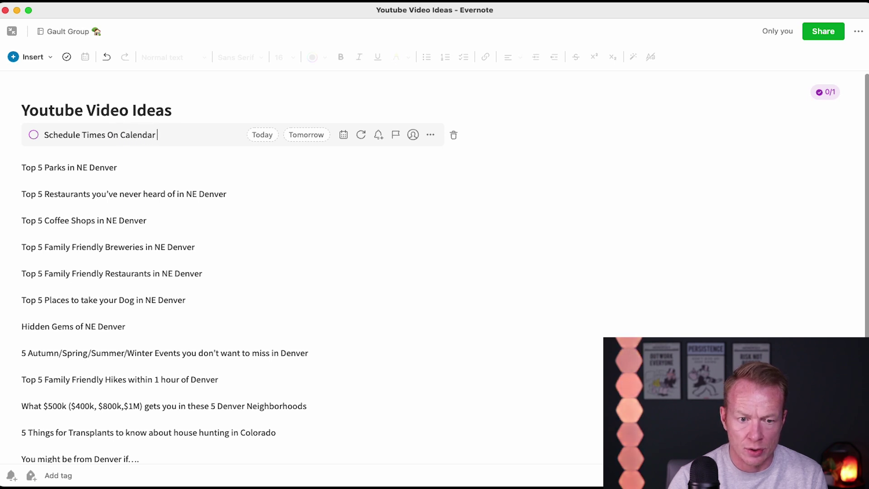
type(" W Mackenzie To Film")
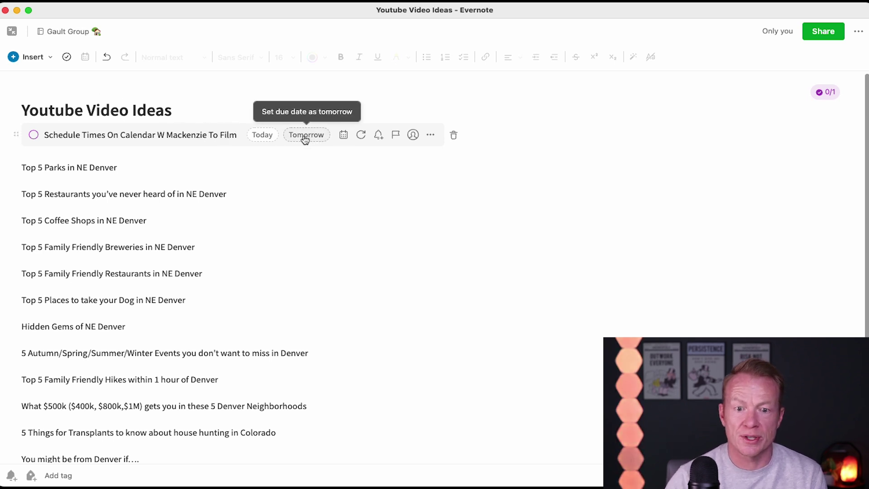
Set the filming task's due date to Thursday, March 16
left_click(344, 136)
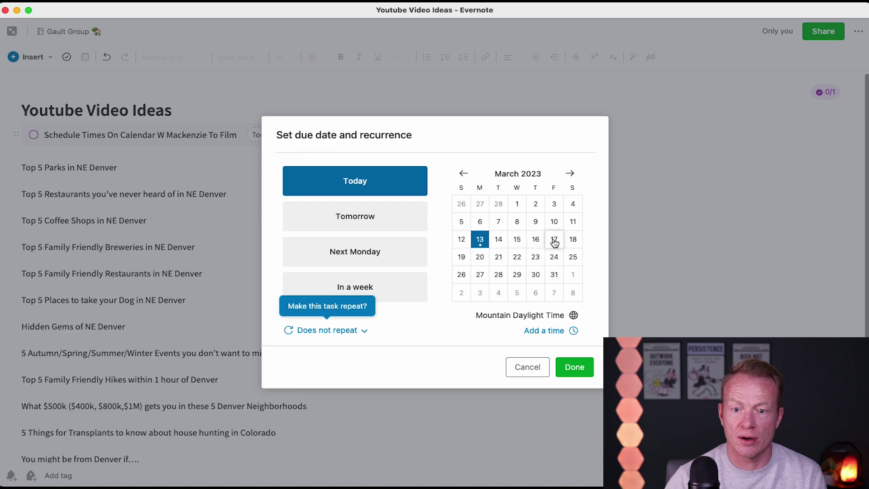
left_click(543, 244)
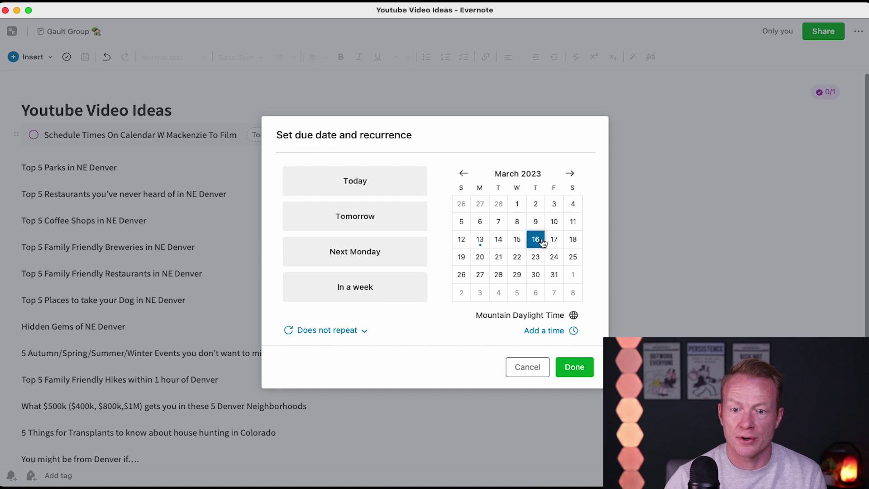
left_click(574, 368)
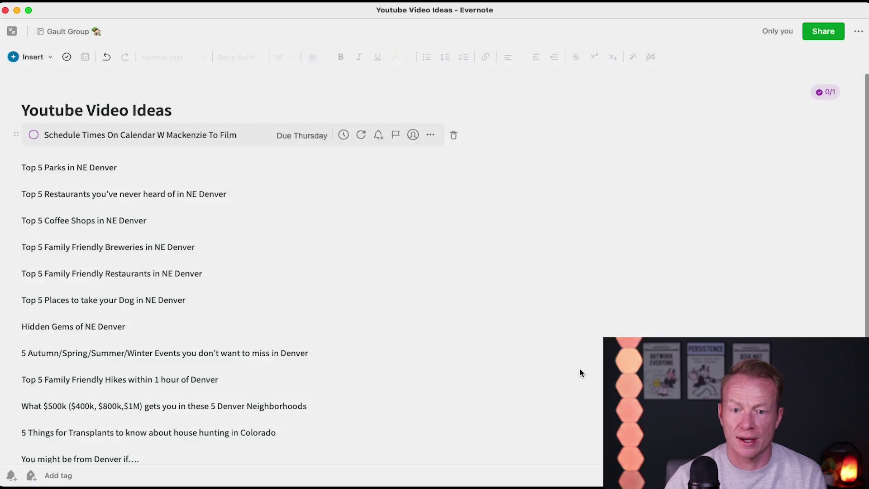
Add a reminder to the filming task for March 16 at 9:00 AM
left_click(379, 136)
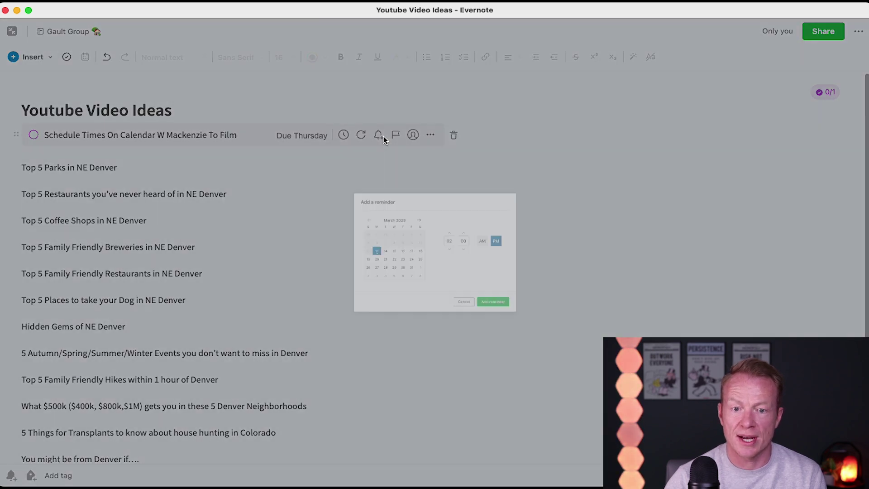
left_click(366, 251)
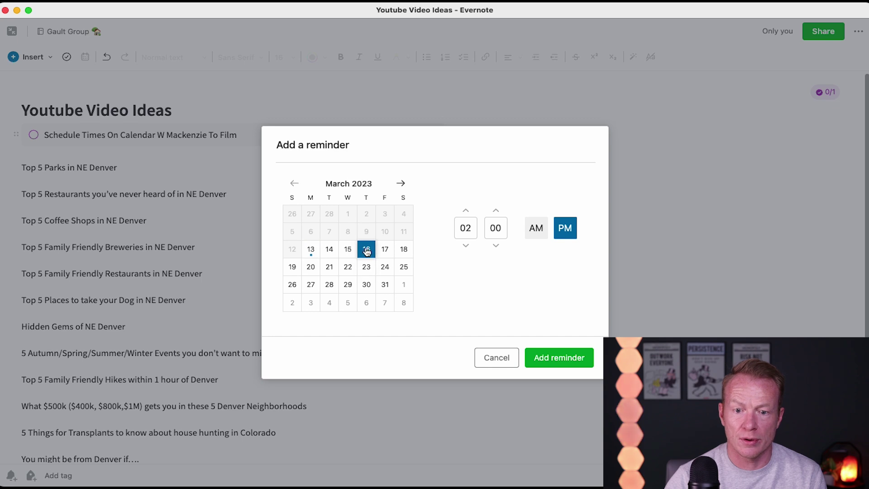
left_click(466, 246)
left_click(466, 245)
left_click(466, 246)
left_click(468, 246)
left_click(467, 246)
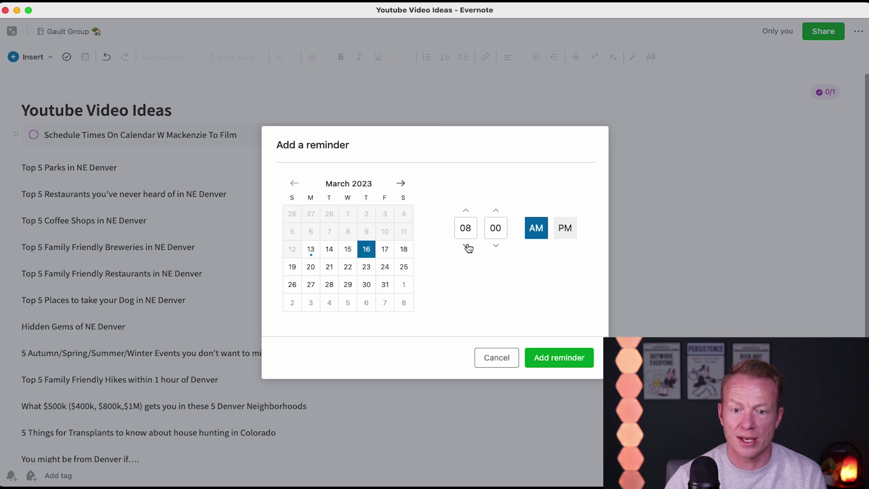
left_click(562, 362)
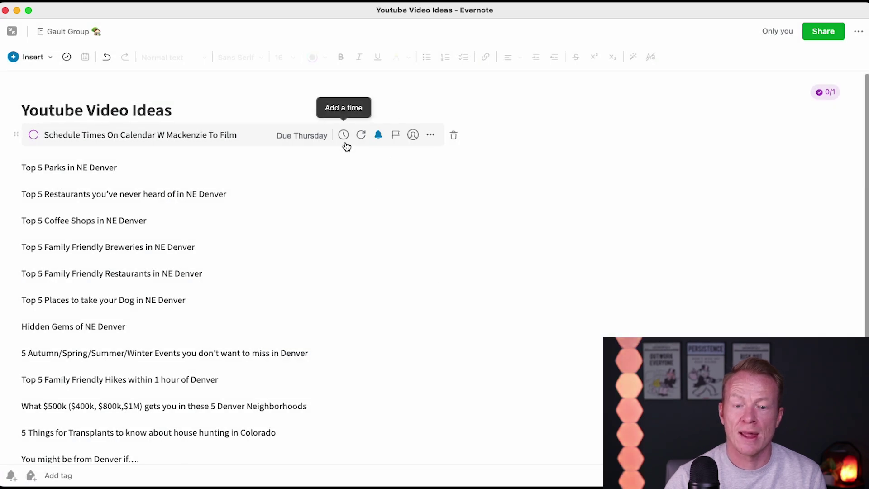
Close the task details without changes and collapse the note back beside the note list
left_click(429, 137)
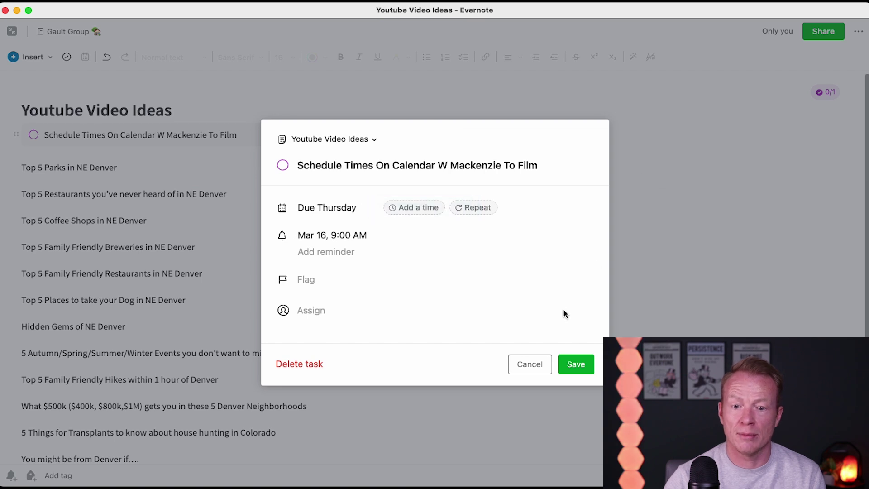
left_click(537, 365)
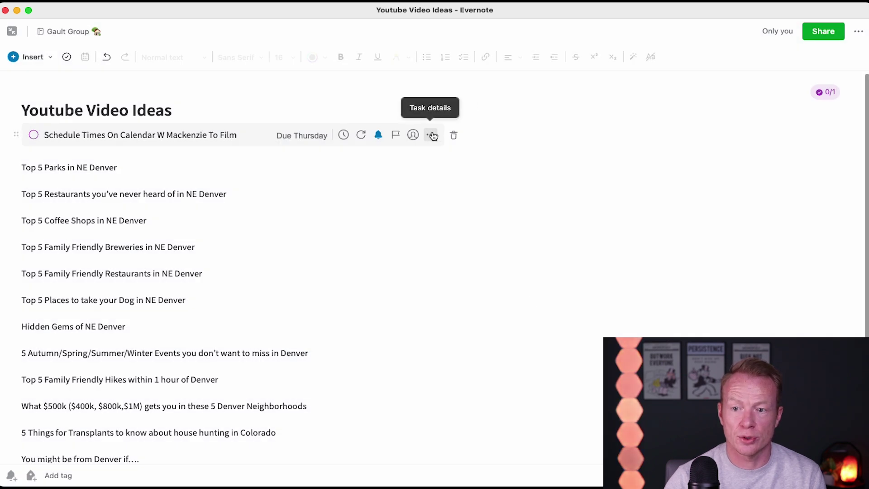
left_click(494, 155)
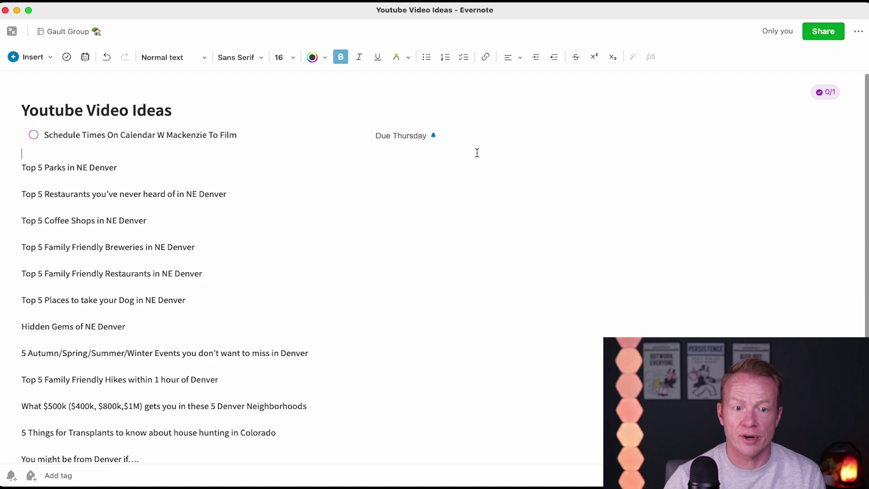
left_click(12, 32)
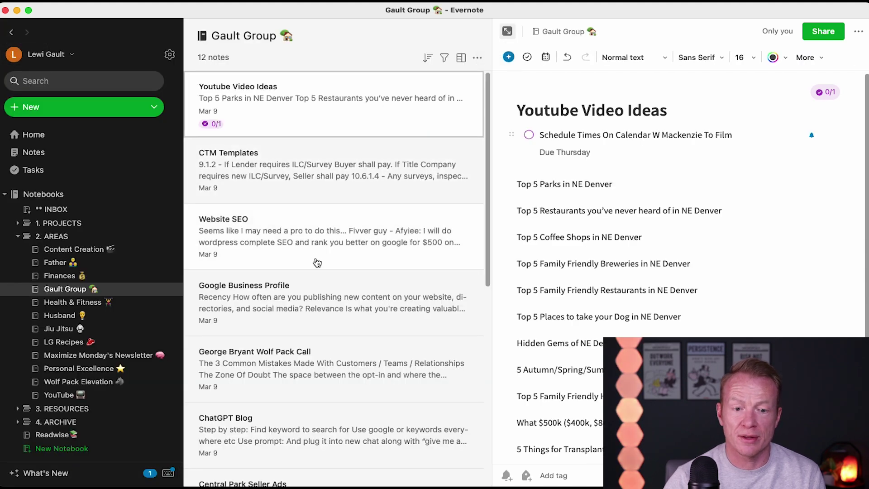
Open the Website SEO note and add a task 'Male Desicion On This By Friday' at the top
left_click(316, 239)
scroll(317, 238, "down", 2)
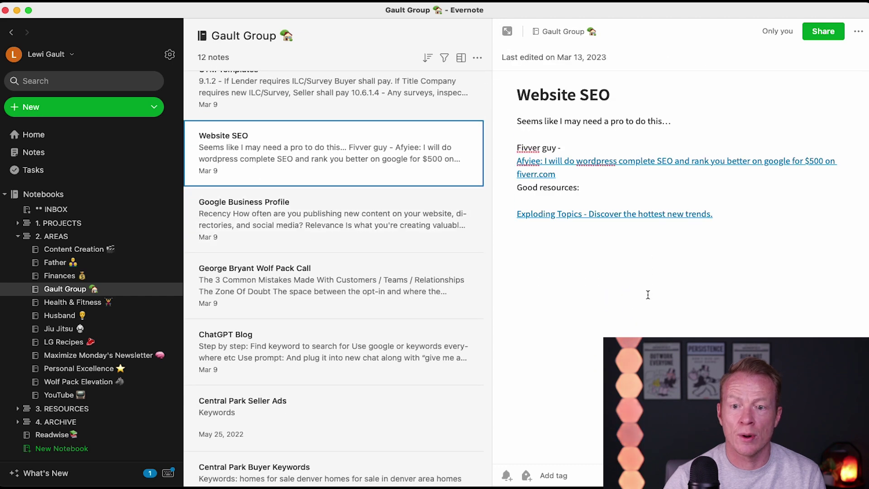
left_click(516, 120)
key("Return")
key("Return")
key("Up")
key("Up")
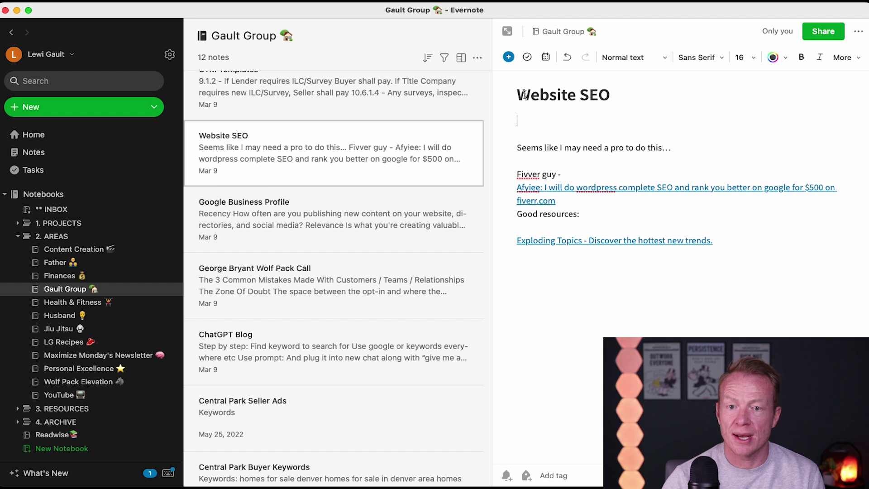
left_click(509, 58)
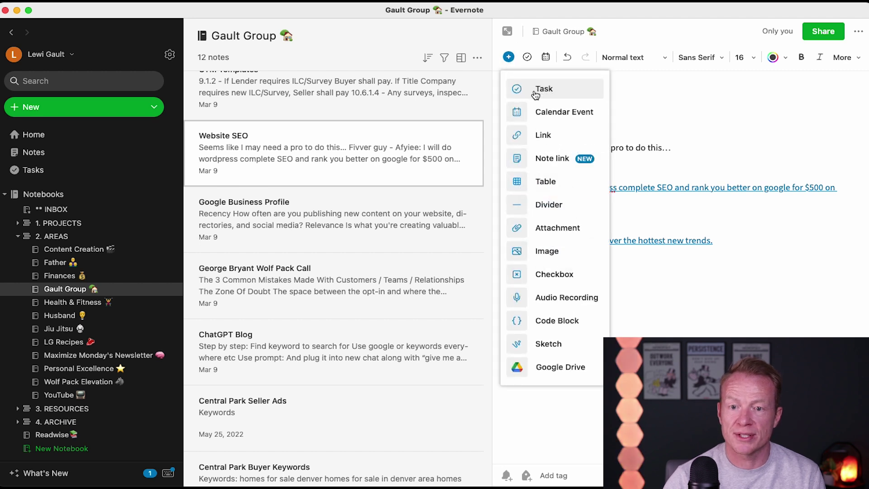
left_click(536, 90)
type("Male")
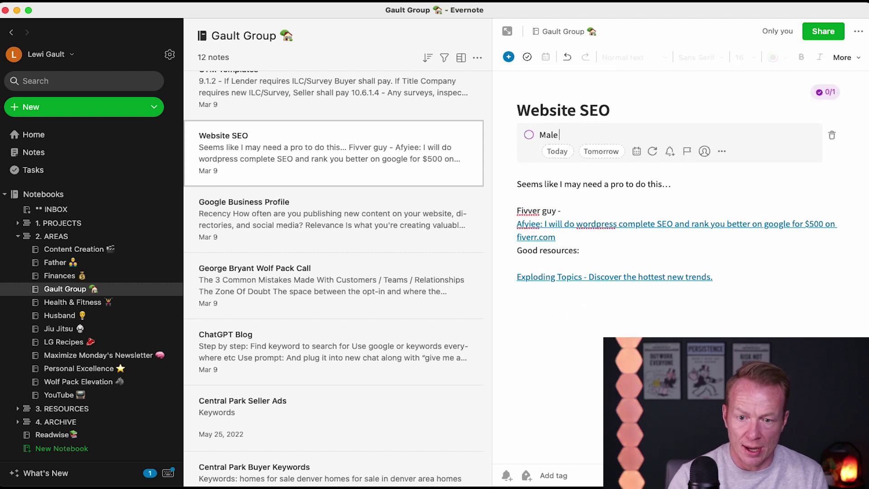
type(" Desicion On This")
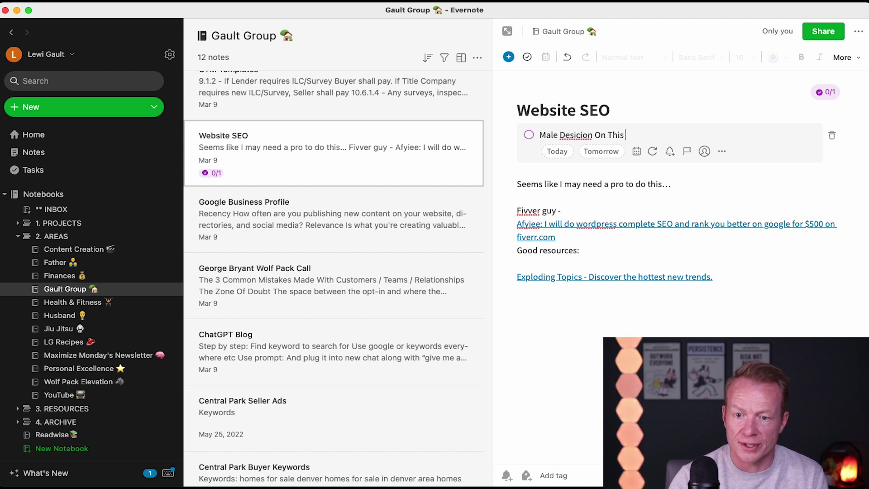
type(" By Fri")
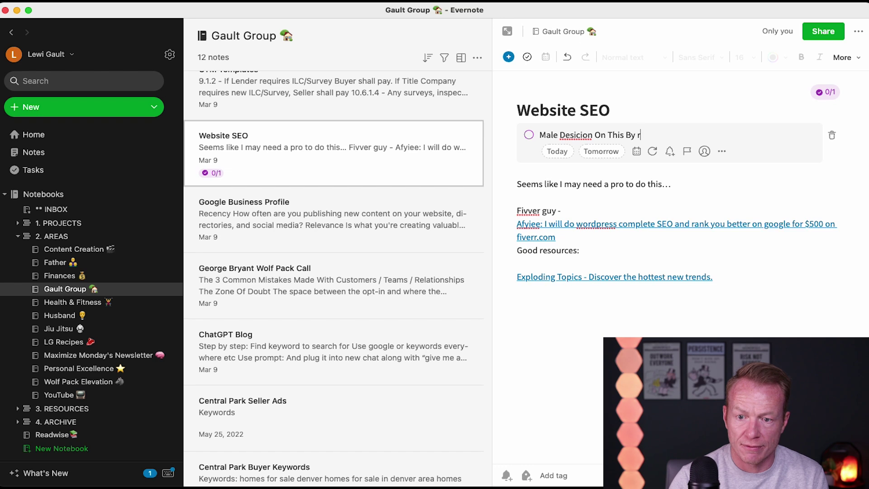
type("day")
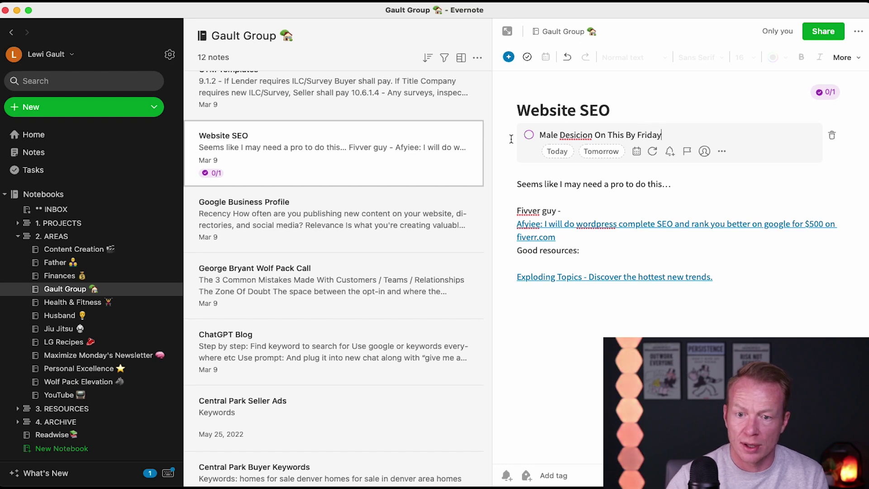
Correct 'Desicion' to 'Decision' and make the task due Friday, March 17
right_click(578, 134)
left_click(589, 140)
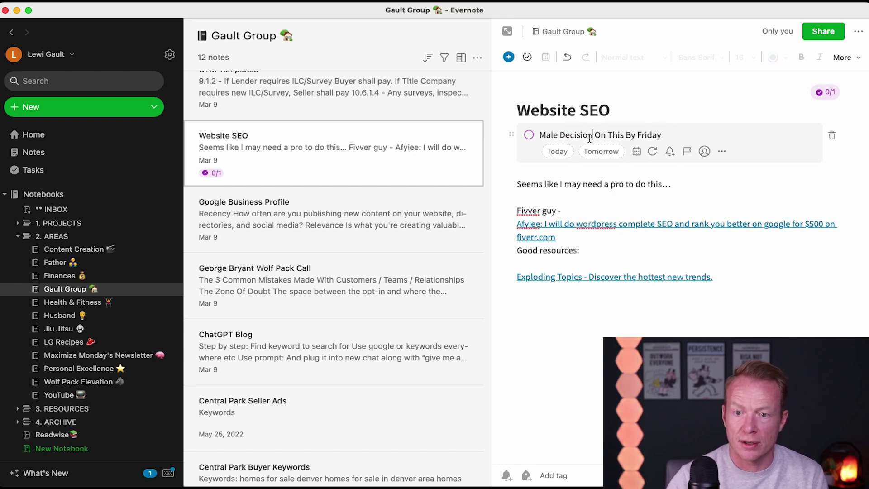
left_click(636, 151)
left_click(554, 239)
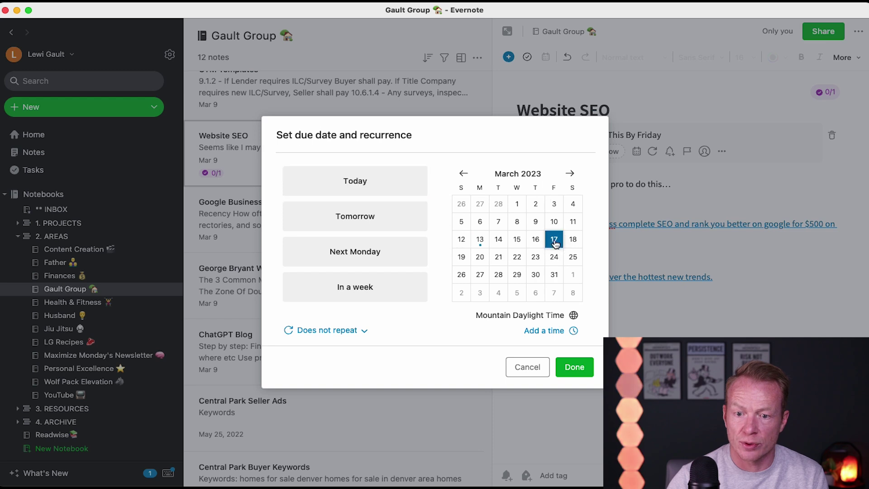
left_click(584, 368)
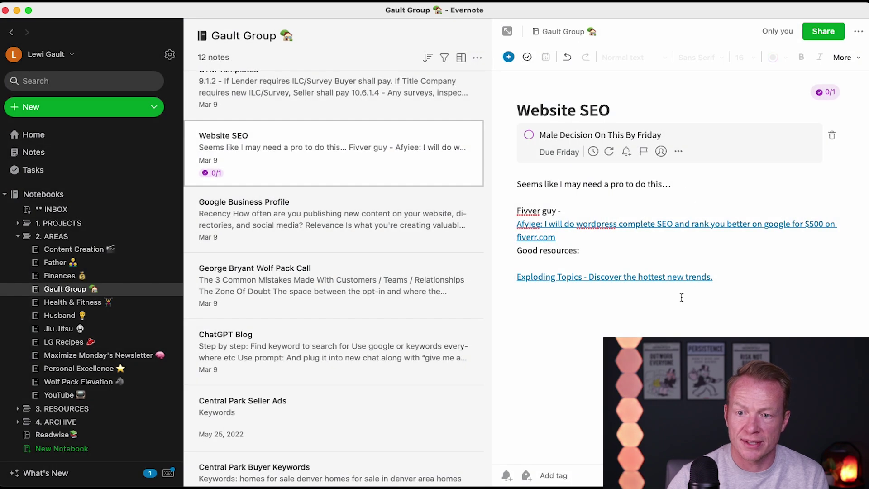
left_click(675, 325)
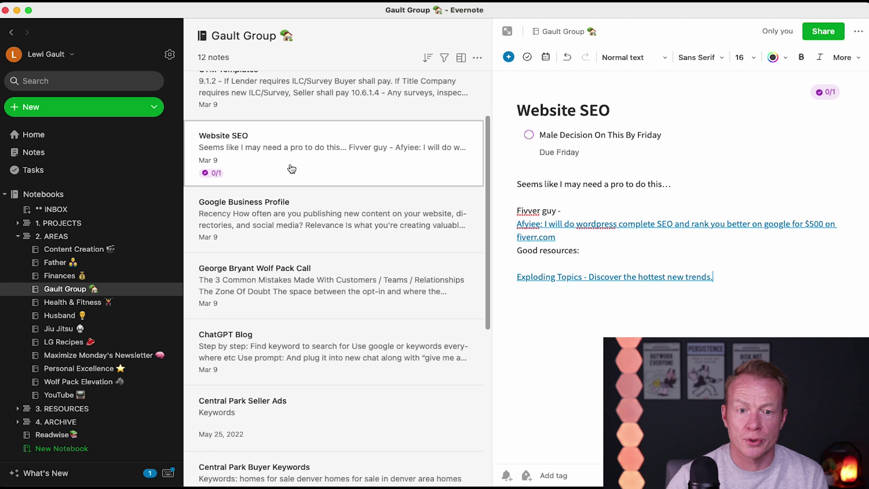
Scroll the Gault Group note list and open the Gault Group Branding note
scroll(291, 195, "up", 2)
scroll(291, 209, "up", 1)
scroll(292, 209, "down", 4)
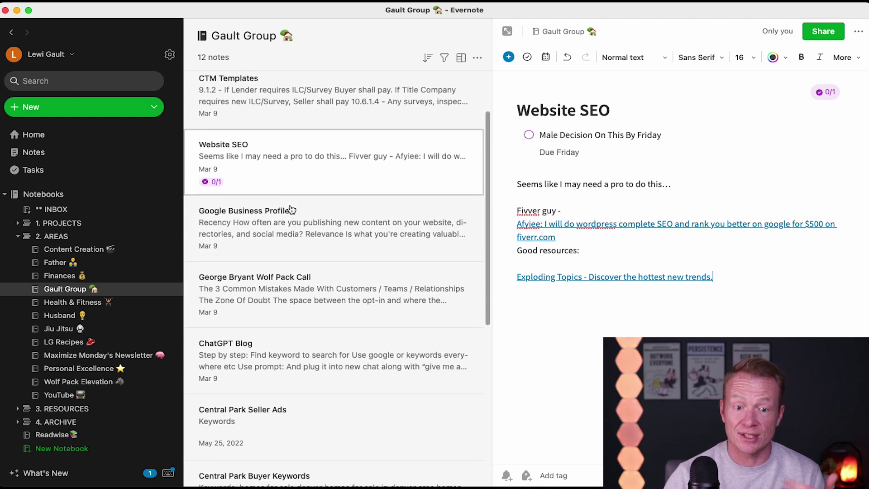
scroll(291, 209, "down", 1)
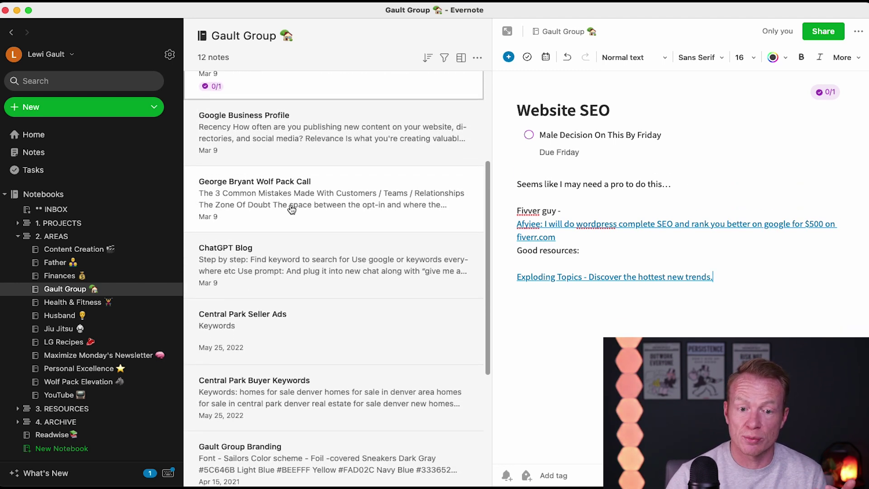
scroll(292, 209, "down", 8)
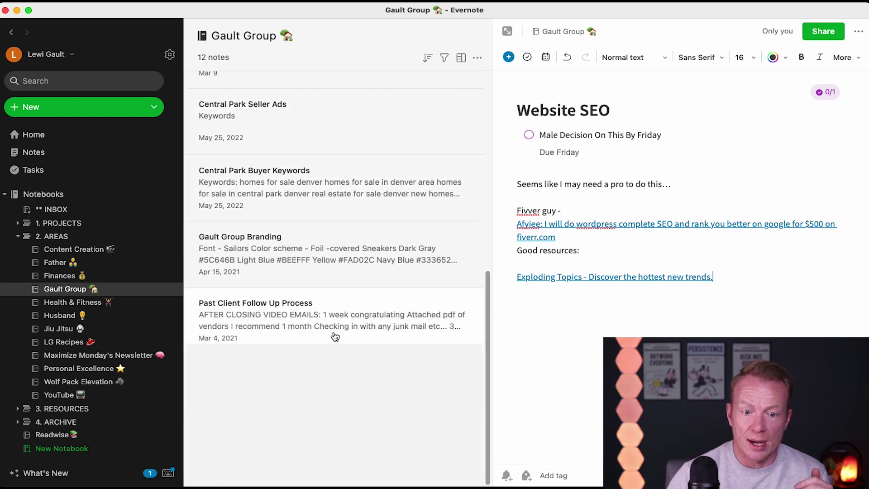
scroll(319, 410, "up", 6)
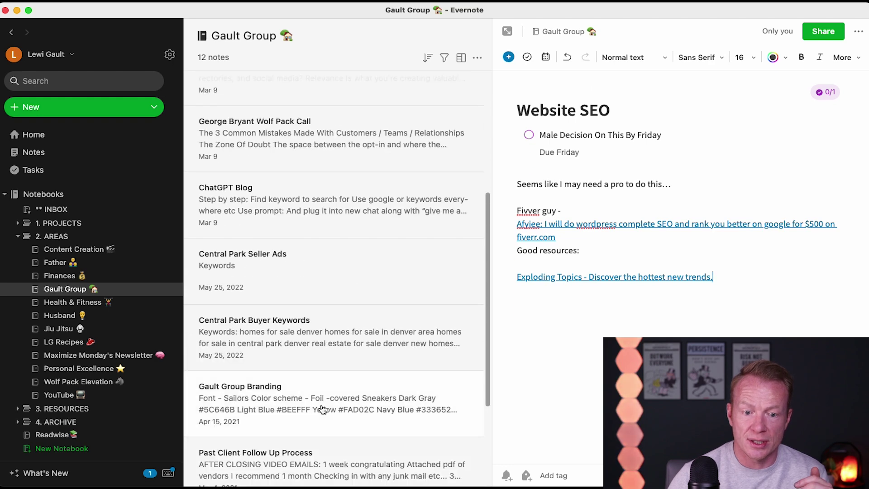
left_click(320, 410)
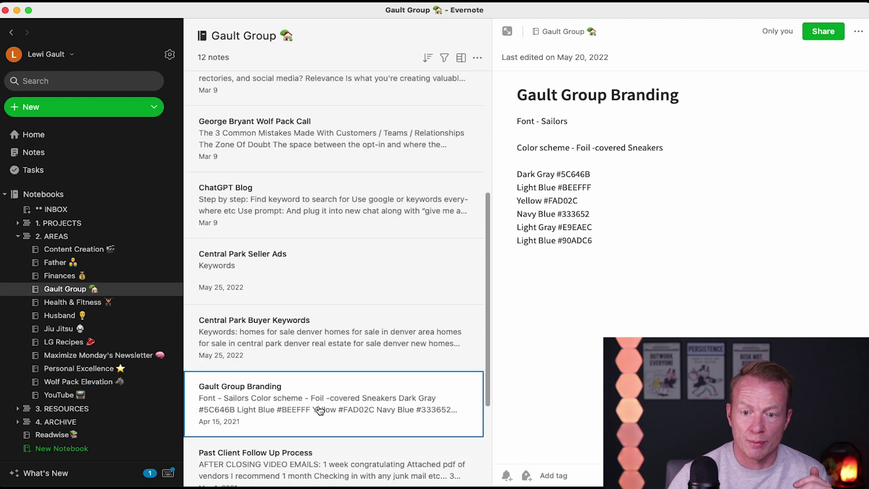
Add a 'Decide on new branding theme' task on a new line under the note title
left_click(517, 121)
key("Return")
key("Up")
key("Up")
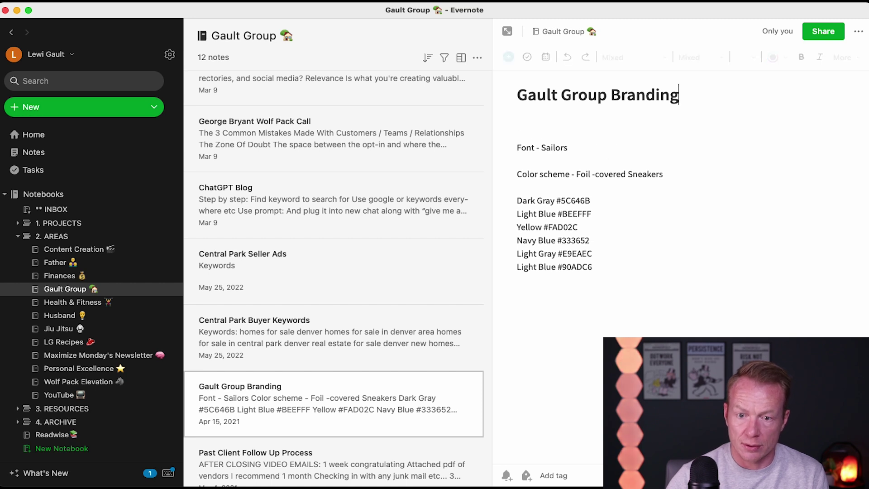
left_click(526, 144)
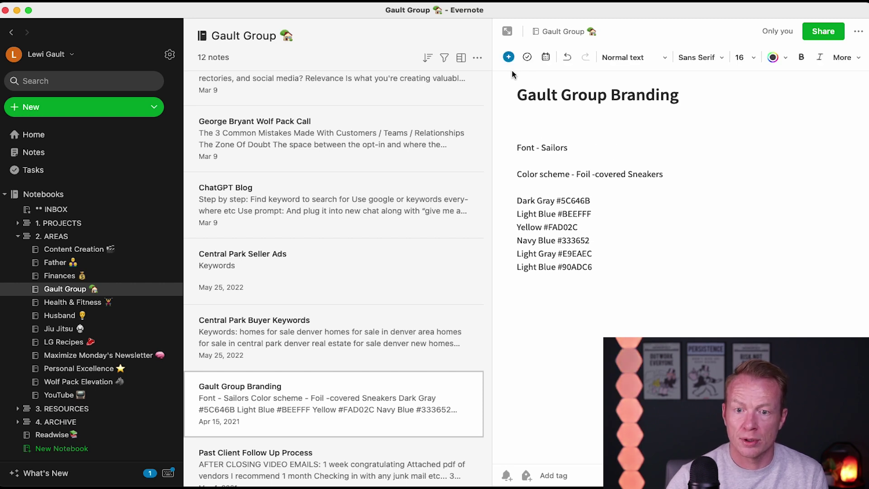
left_click(508, 57)
left_click(536, 85)
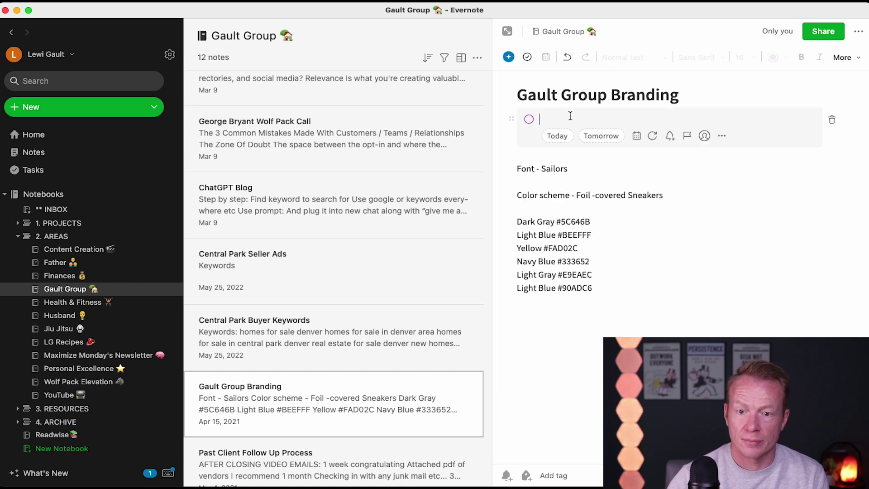
type("Decide on")
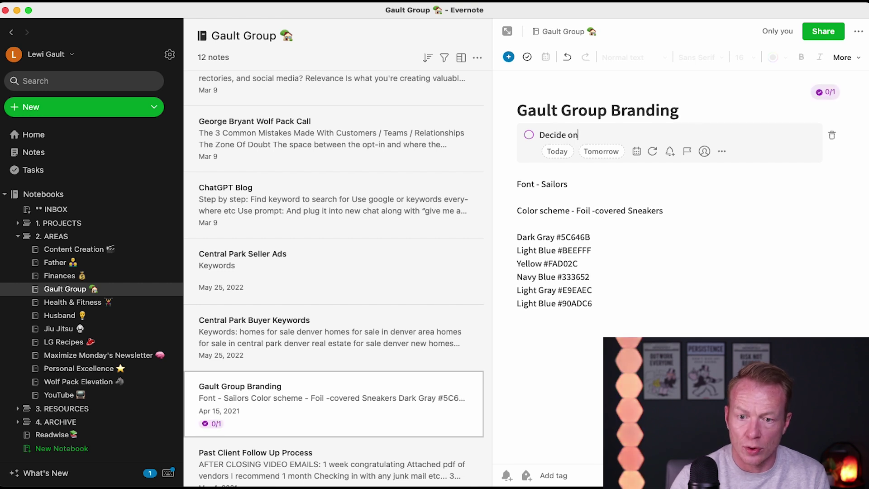
type(" new branding col")
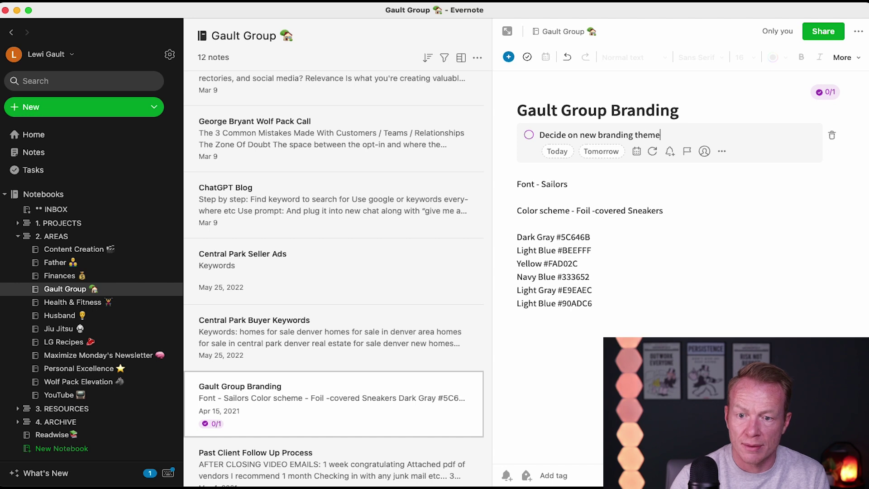
Make the branding task due tomorrow and bring up the list of all tasks
left_click(601, 152)
left_click(738, 176)
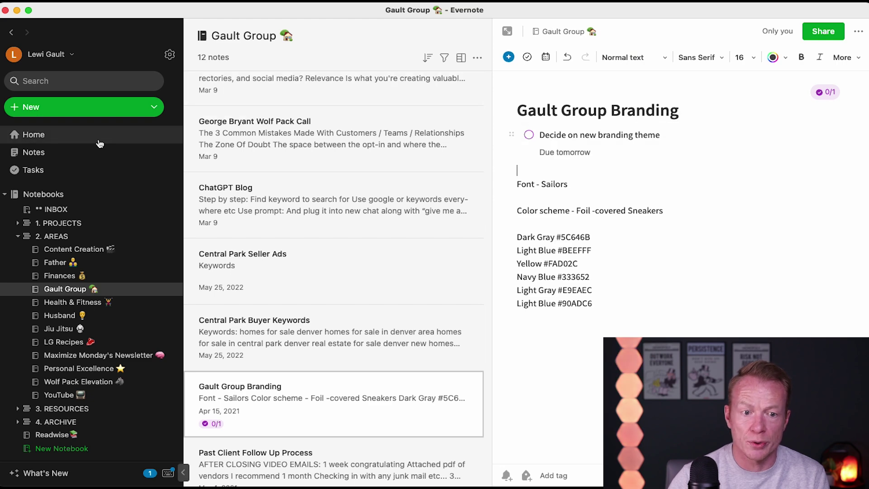
left_click(71, 172)
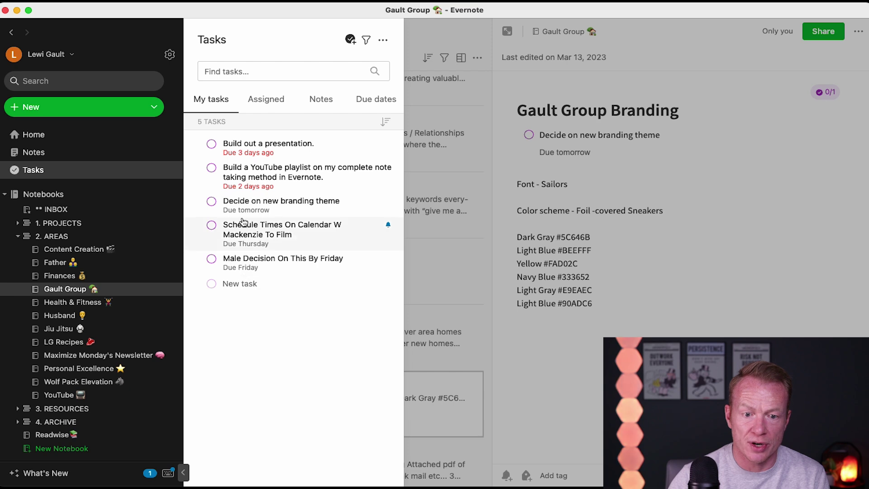
Switch to the Home dashboard to see all five tasks in My Tasks
left_click(46, 137)
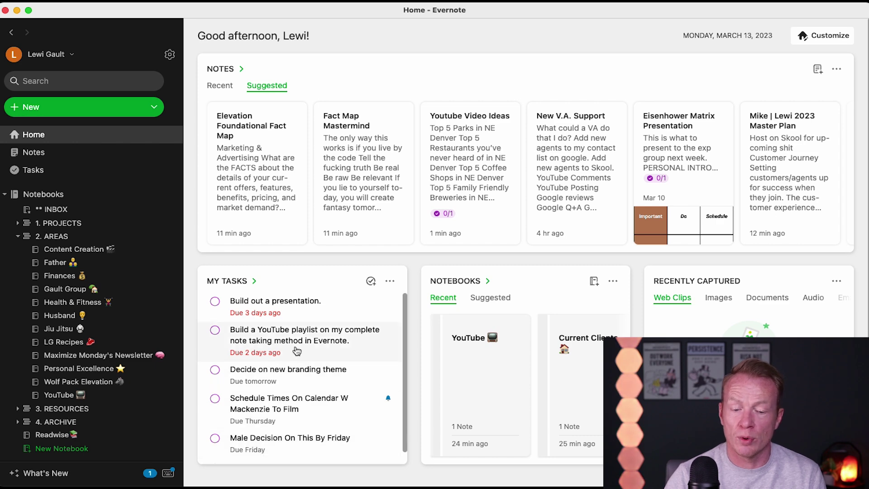
left_click(301, 382)
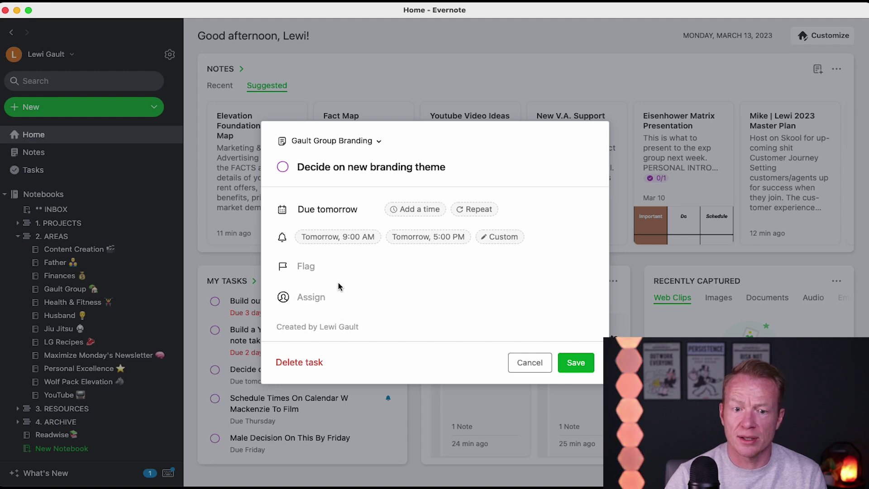
left_click(359, 146)
left_click(320, 168)
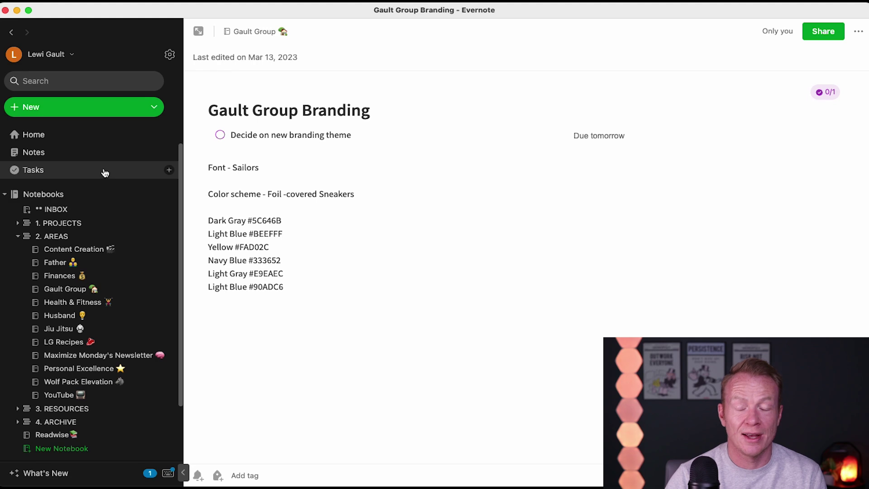
left_click(82, 136)
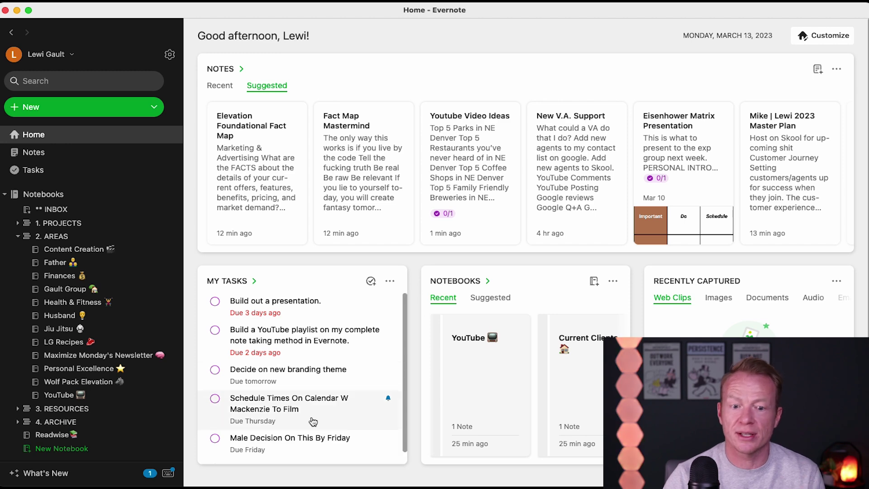
scroll(303, 427, "down", 1)
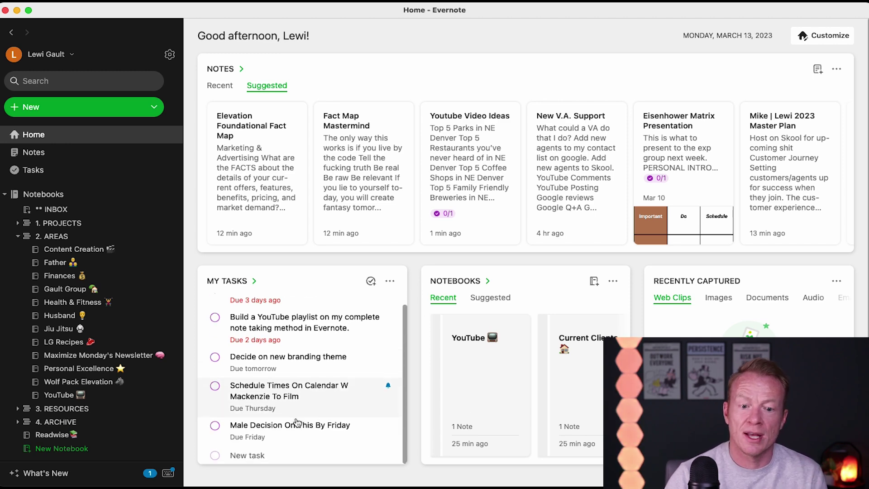
left_click(287, 429)
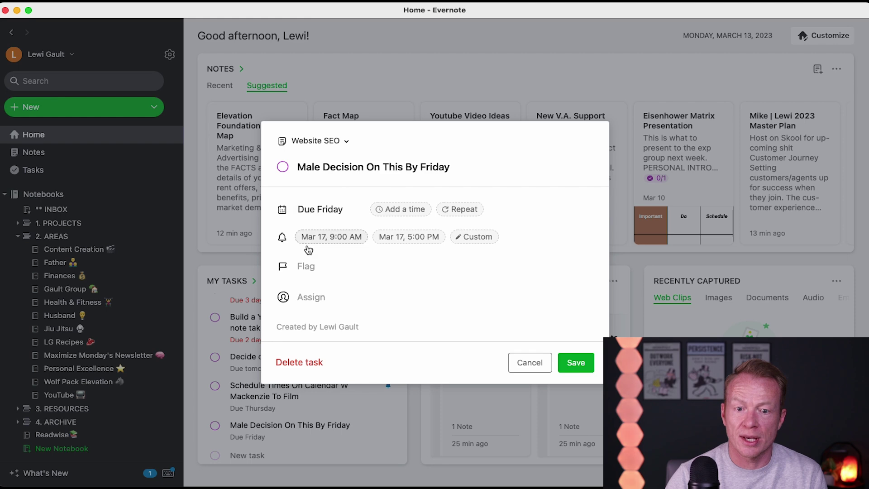
left_click(339, 141)
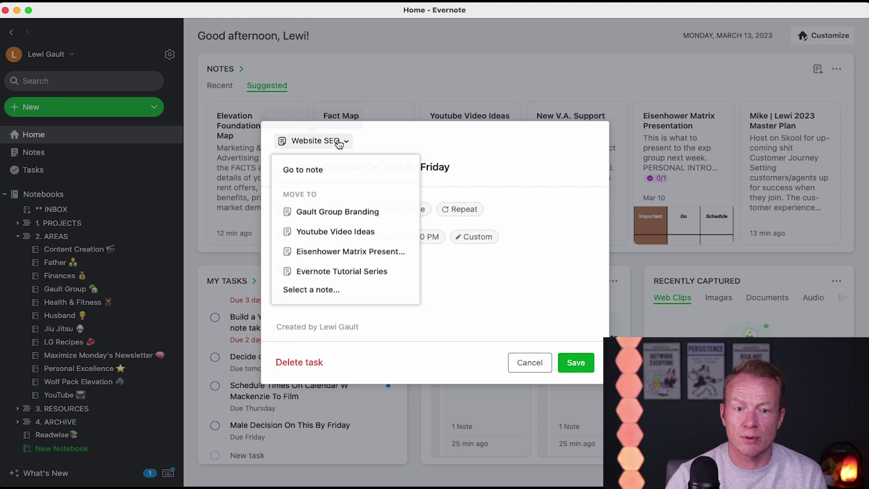
left_click(321, 168)
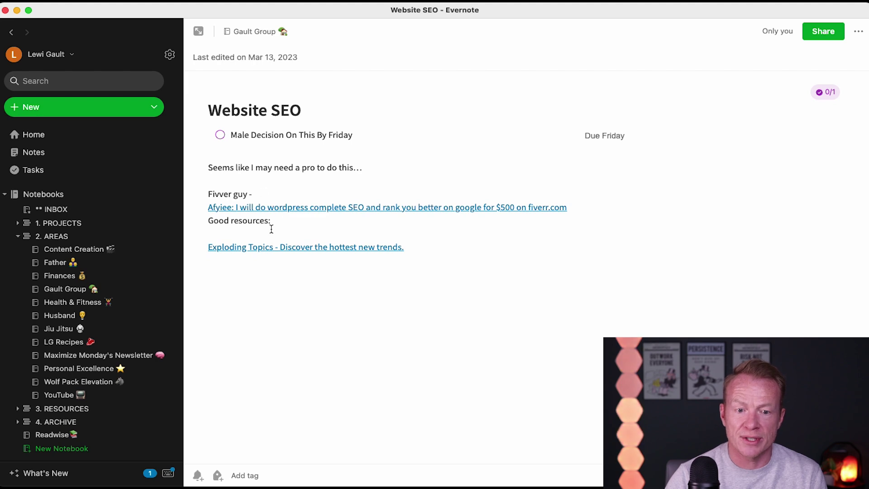
left_click(54, 136)
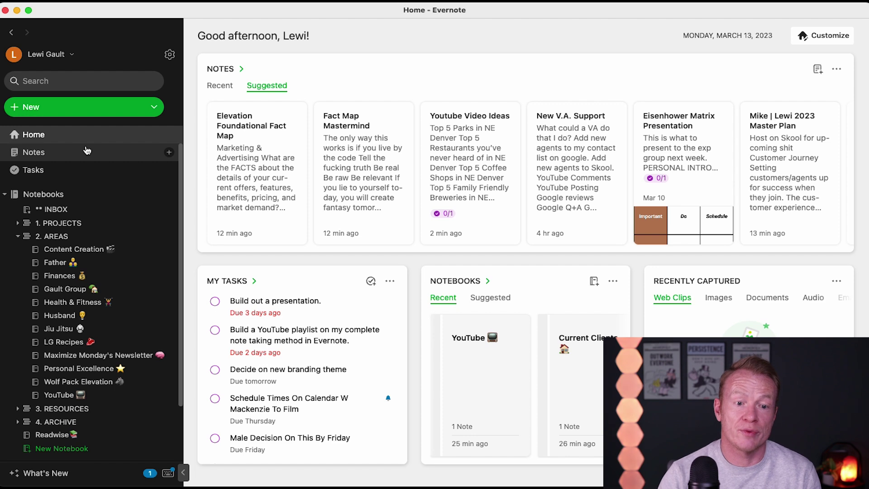
Collapse the 2. AREAS stack in the sidebar, leaving only the top-level stacks listed
left_click(18, 236)
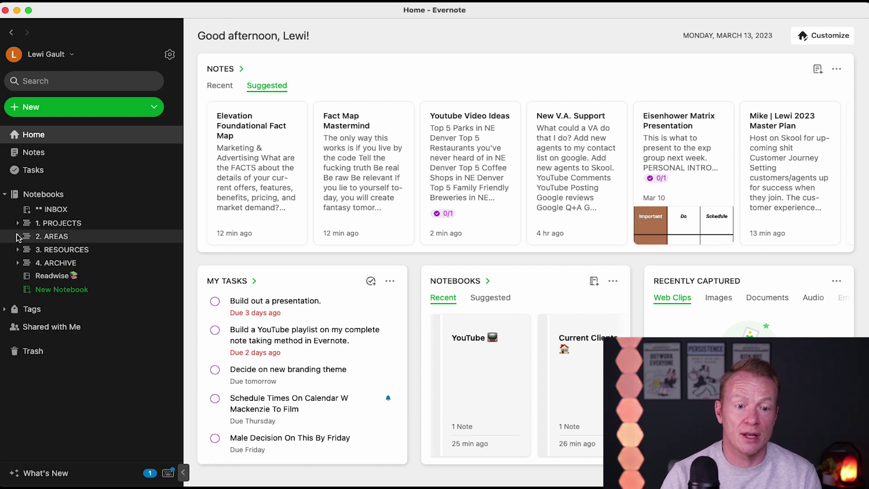